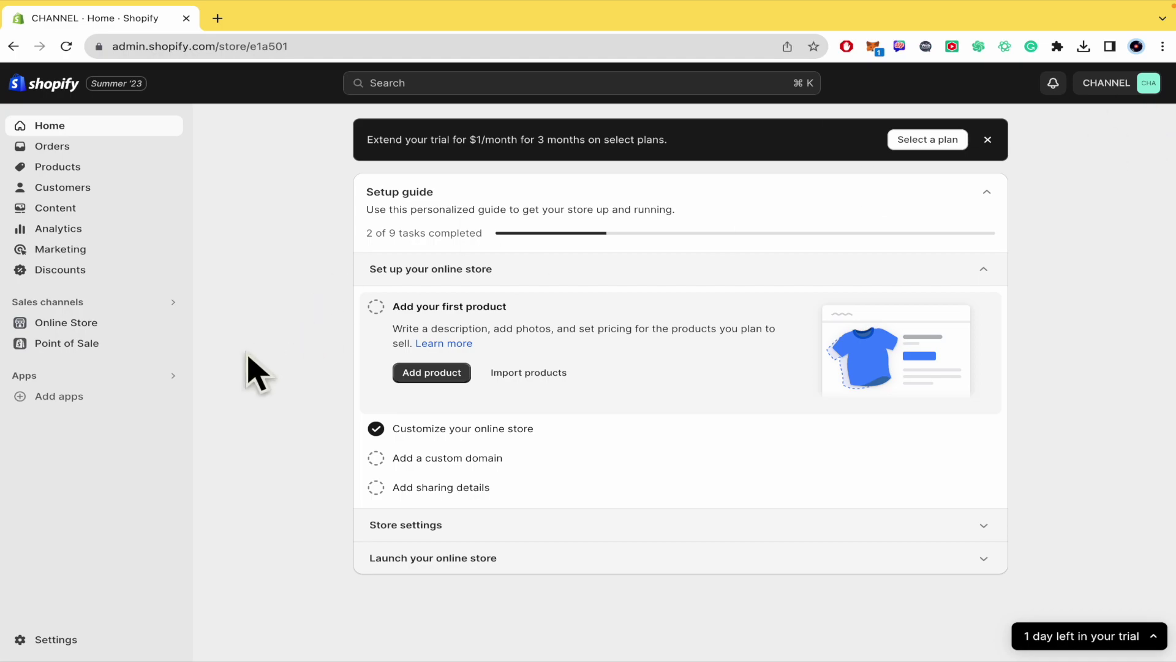
Step: Go to the store's Payments settings, where PayPal is listed as inactive
click(56, 640)
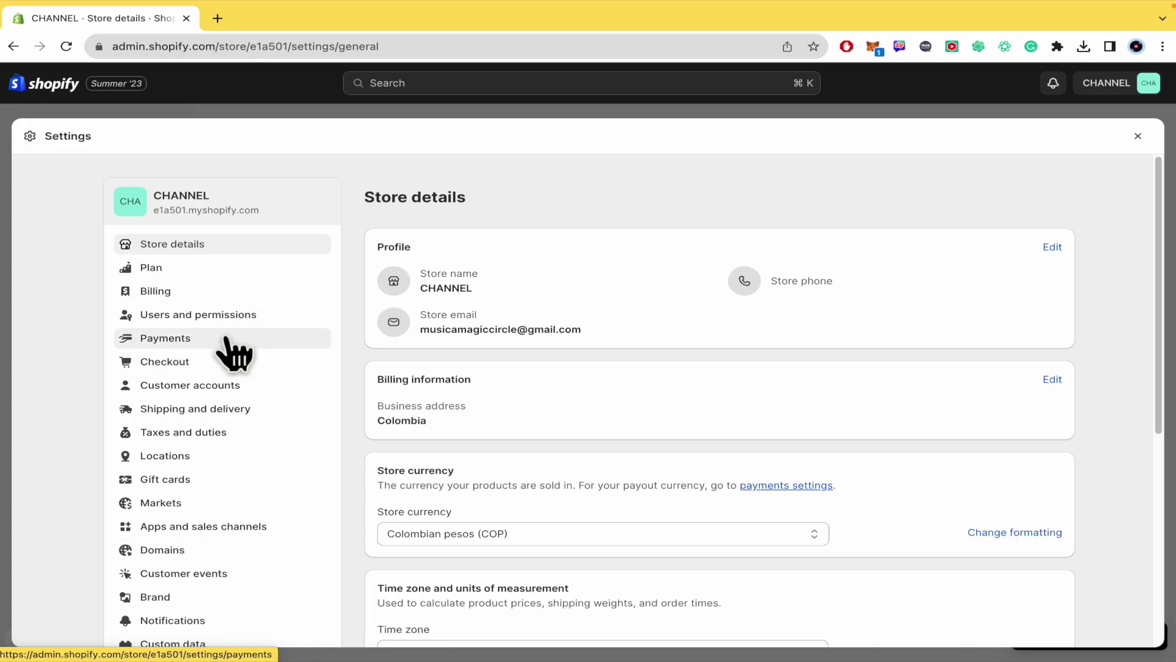
click(230, 341)
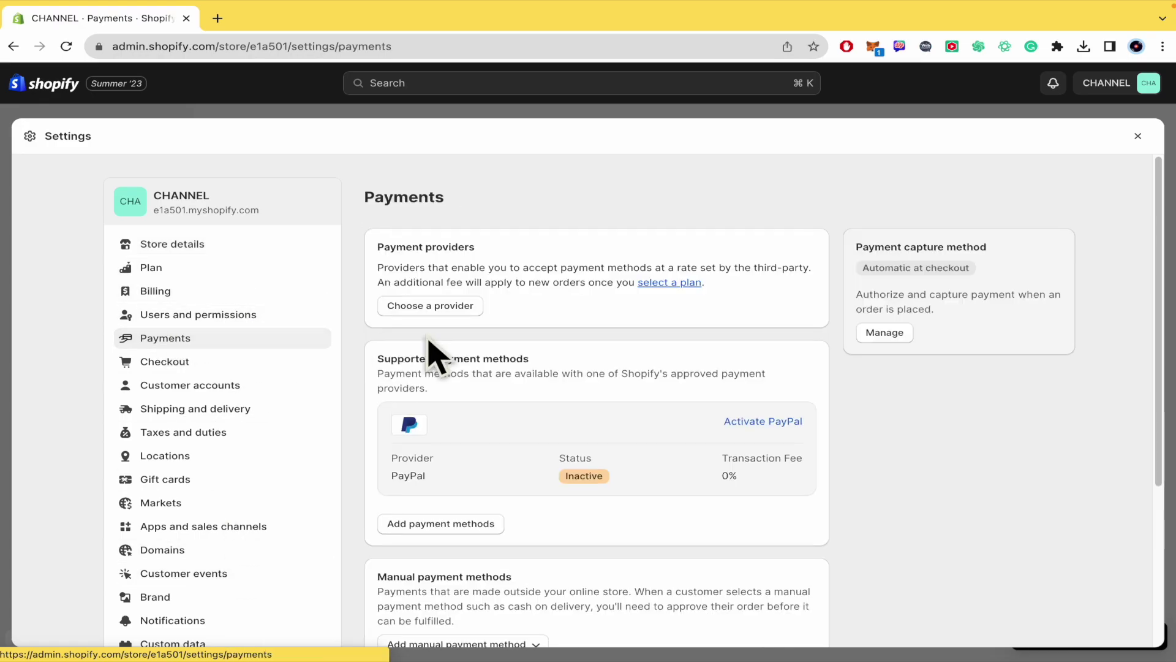
scroll(588, 450, down, 1)
drag(378, 307, 551, 318)
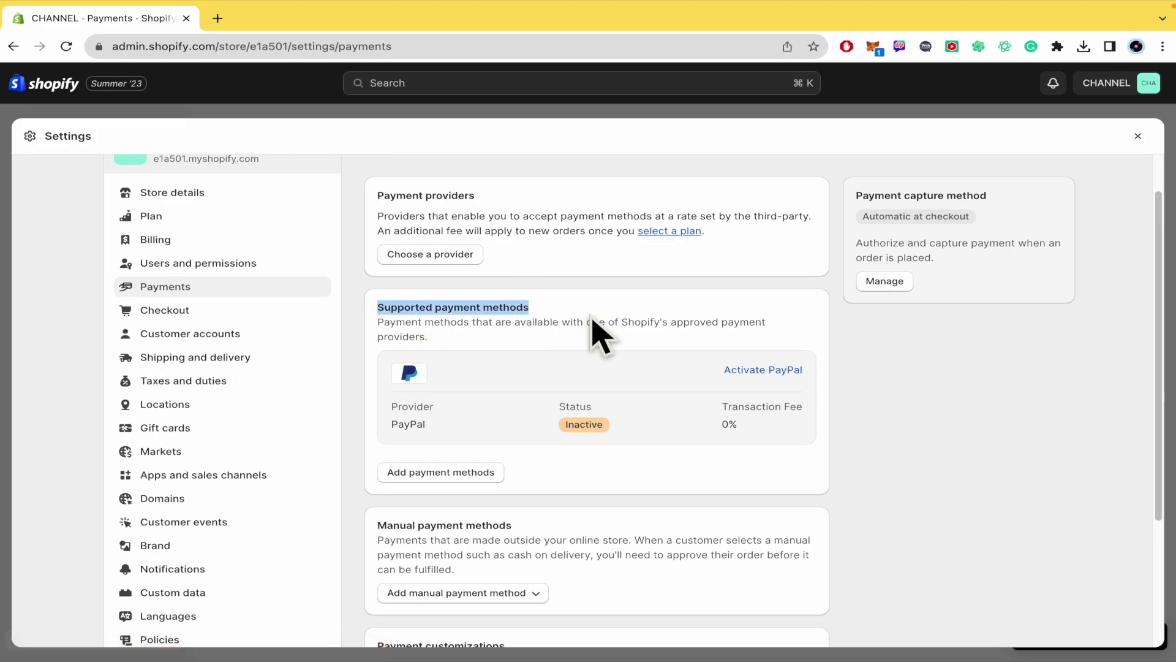
click(621, 304)
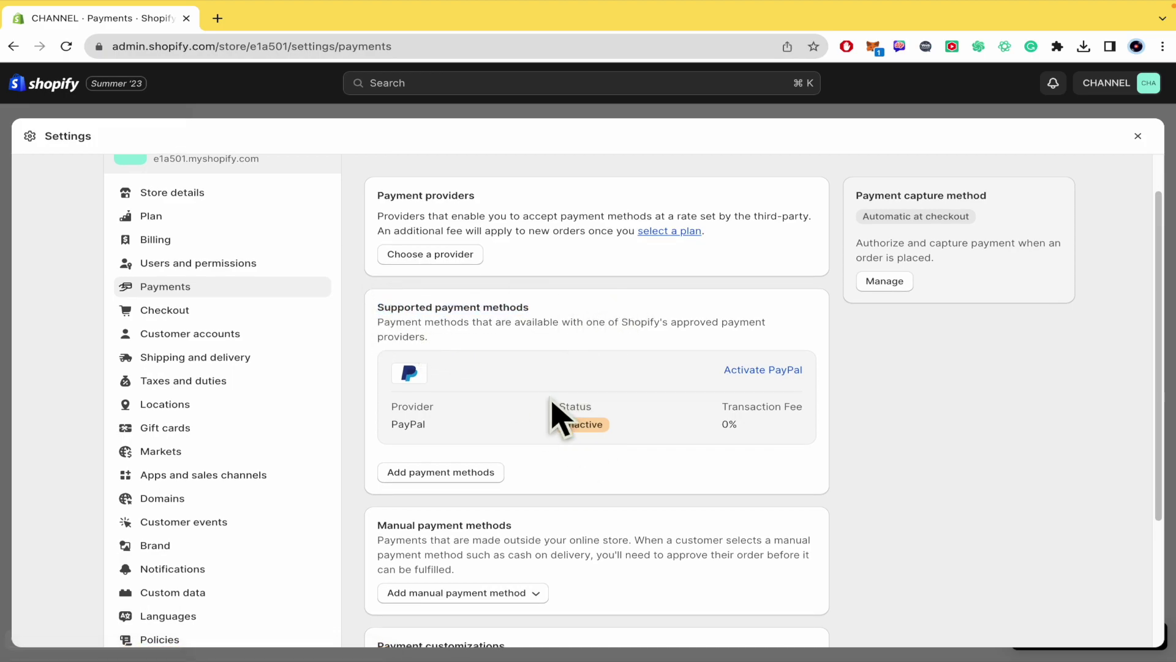
Step: Search payment methods for 'ideal' and pick iDEAL to see its five providers
click(441, 472)
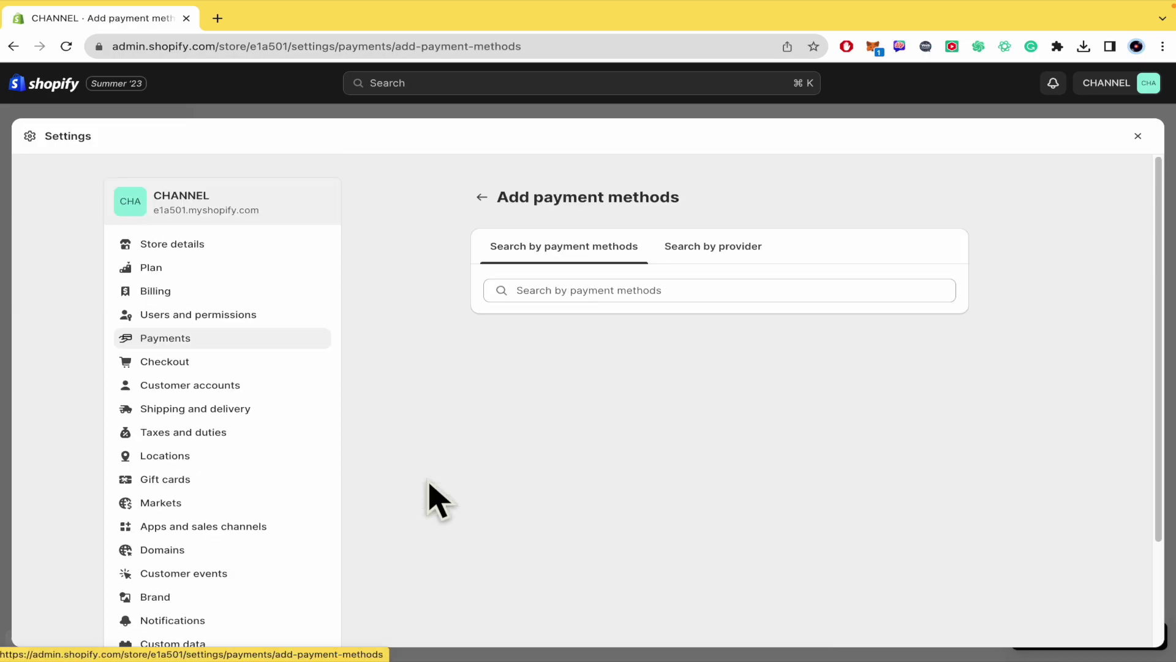
click(576, 292)
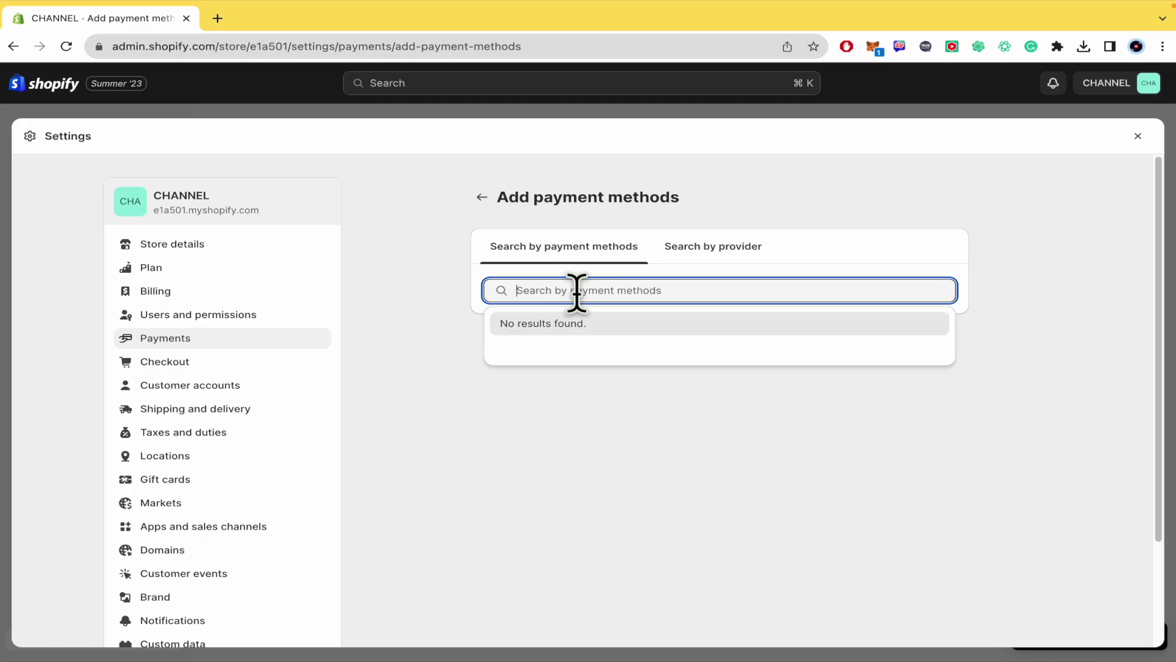
text(ideal)
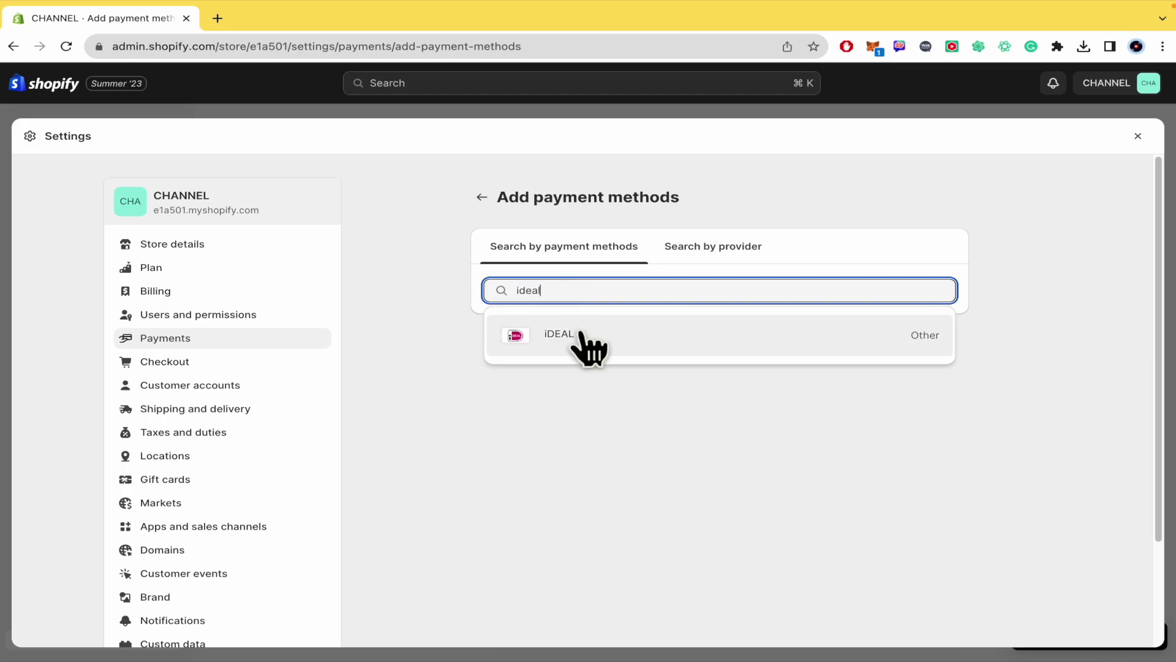
click(588, 334)
scroll(1021, 425, down, 2)
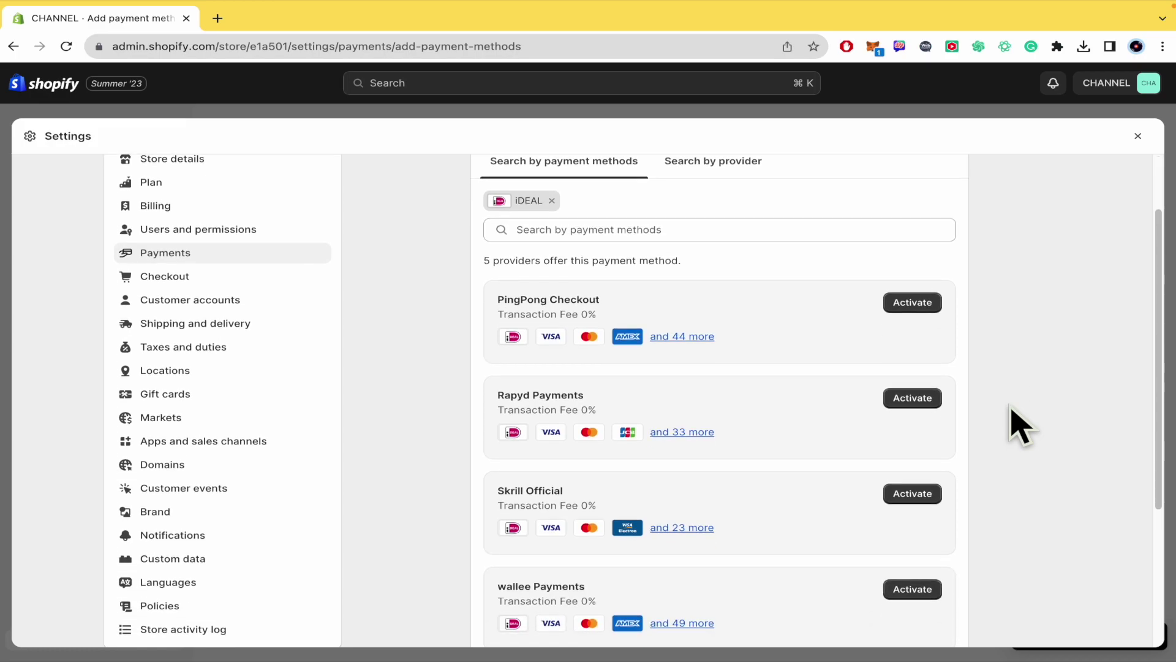
scroll(1021, 424, down, 1)
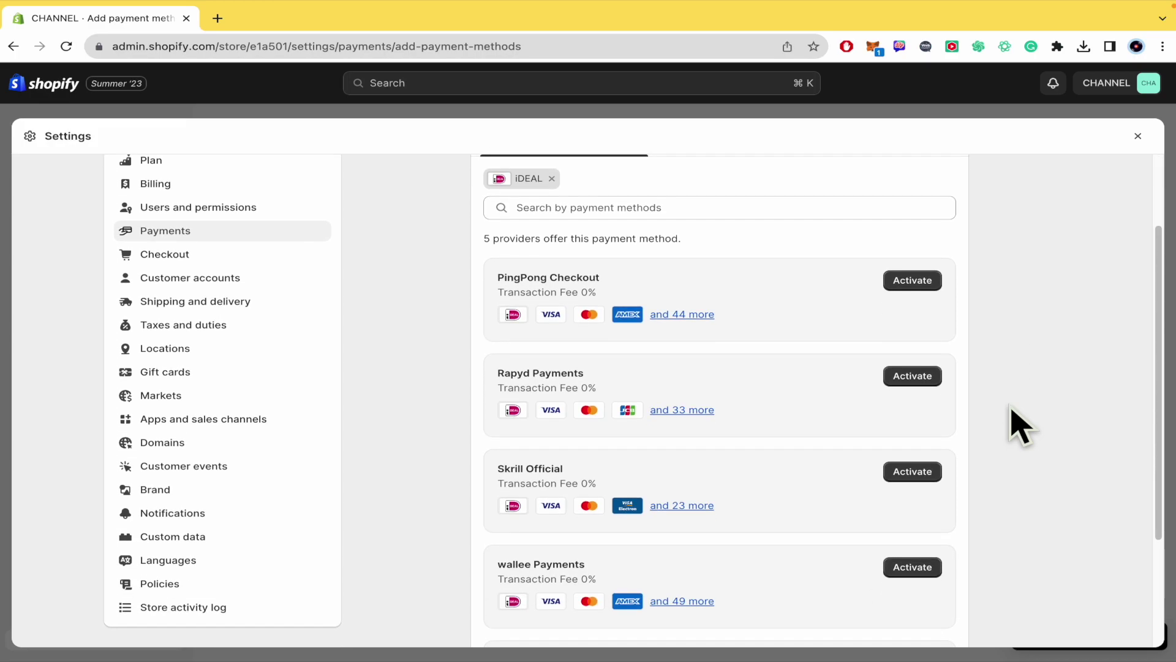
scroll(1020, 425, down, 1)
scroll(1020, 425, down, 1)
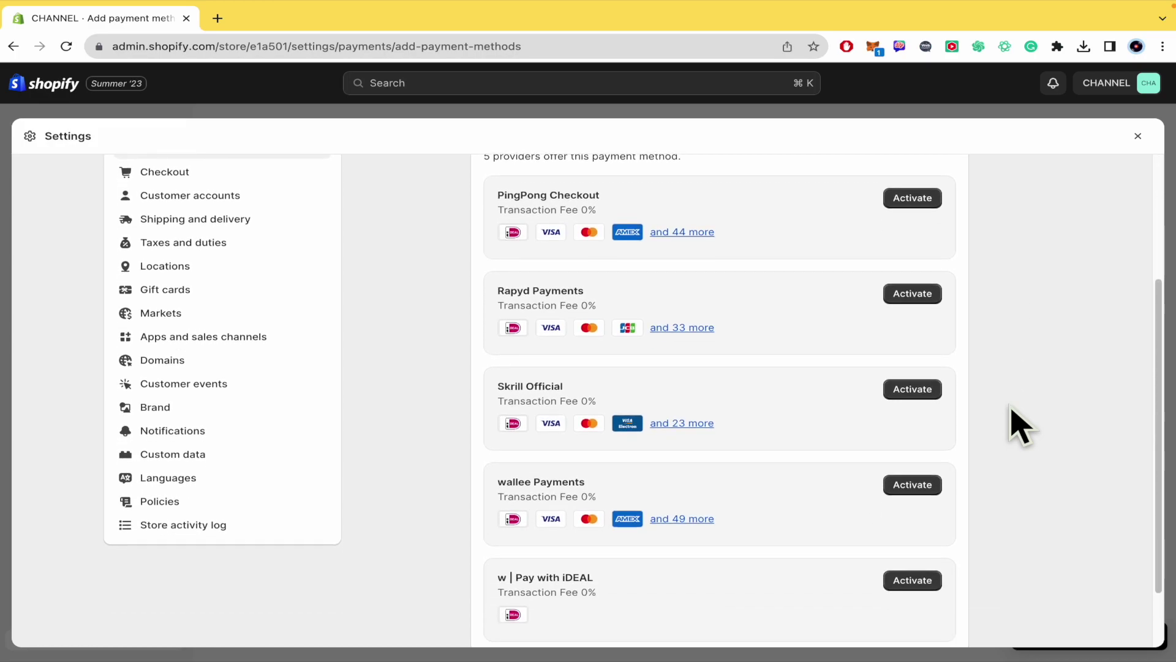
scroll(1020, 425, down, 2)
scroll(1020, 424, up, 1)
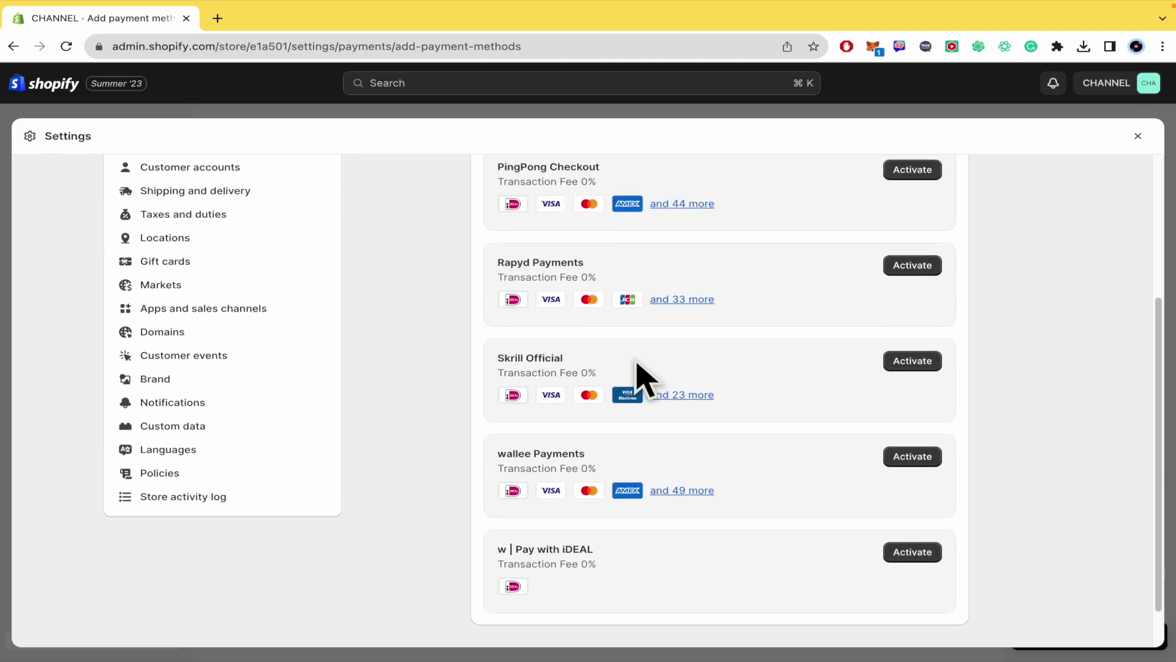
scroll(636, 371, up, 1)
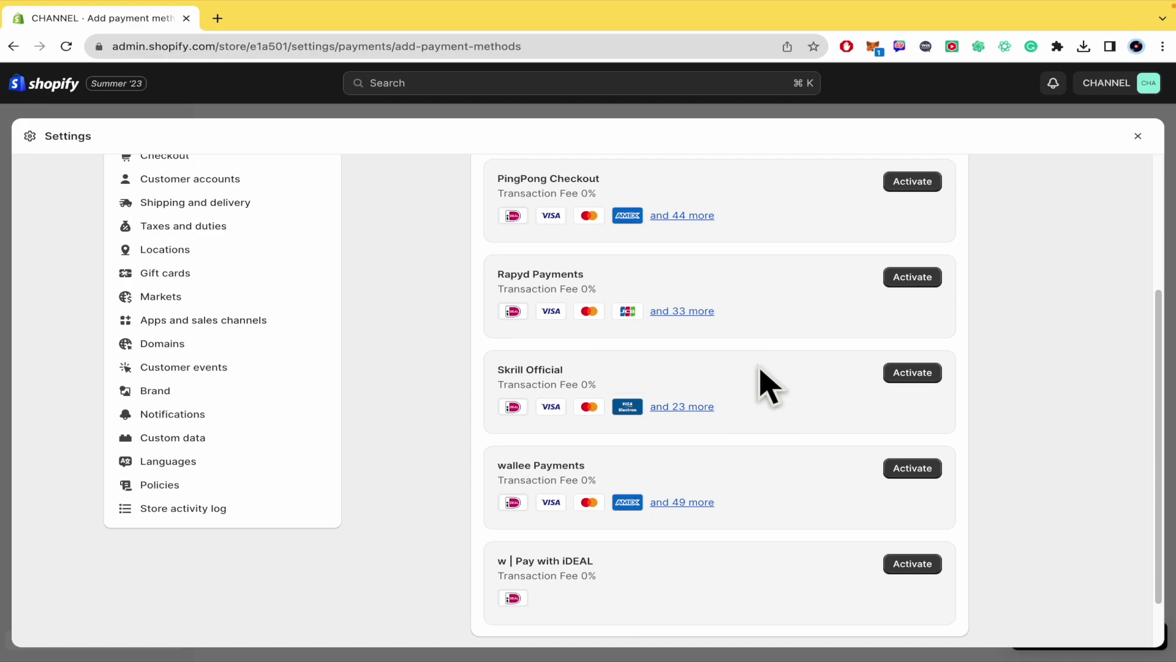
Step: Activate Skrill Official, connect it, and approve installing the Skrill app
click(912, 372)
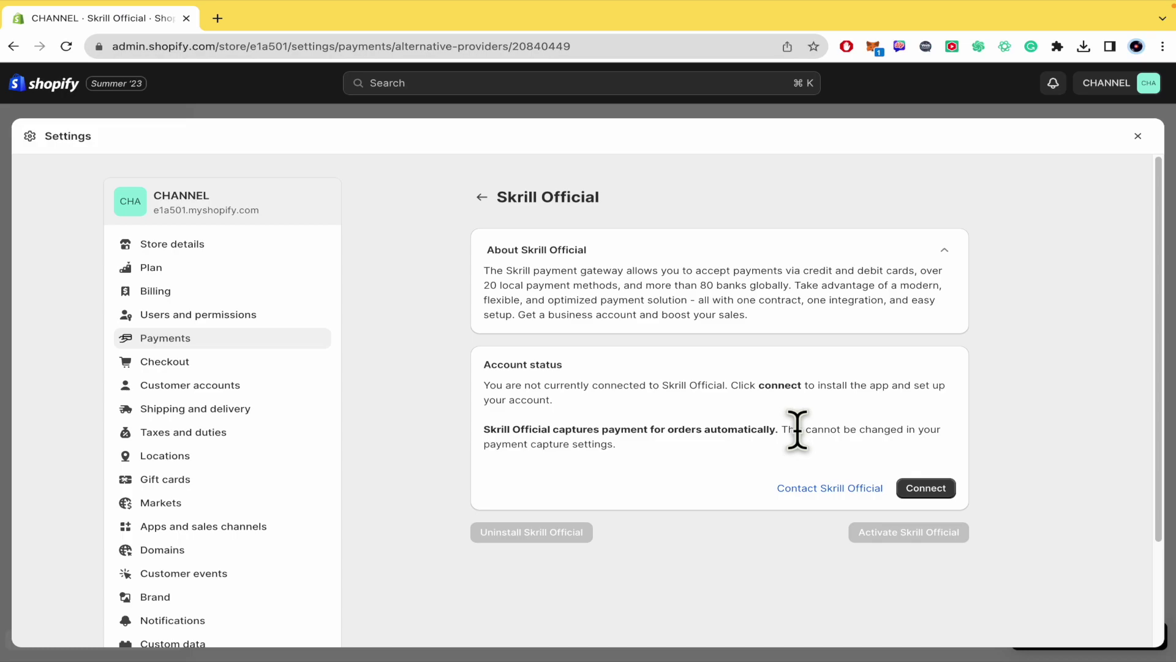
scroll(799, 433, down, 1)
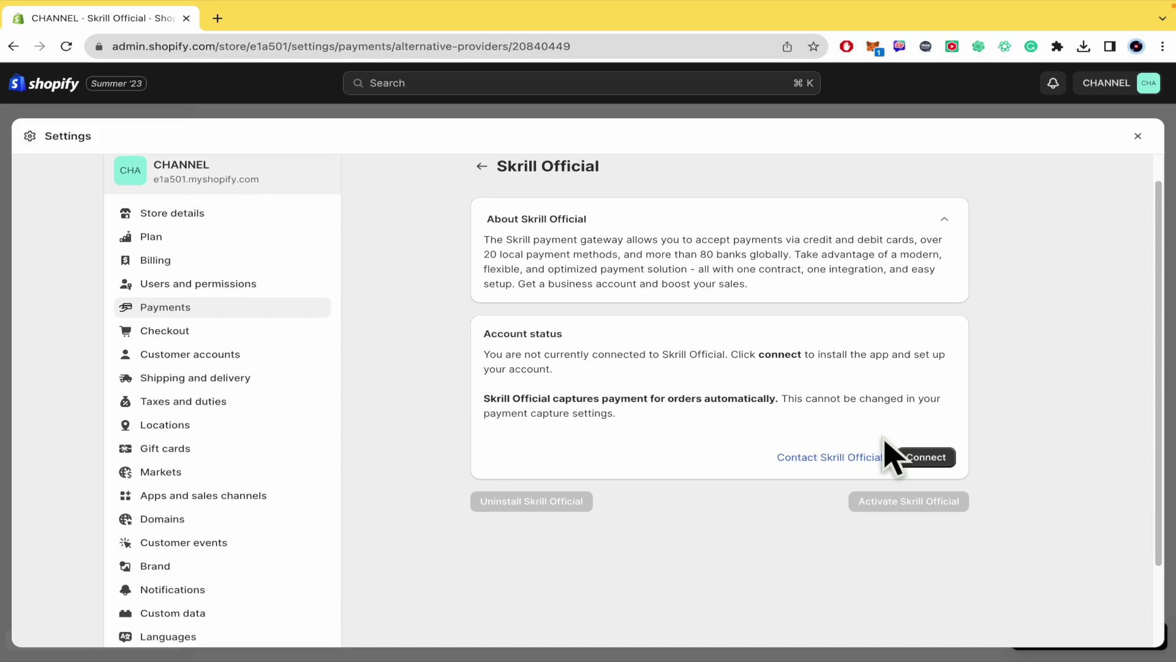
click(925, 457)
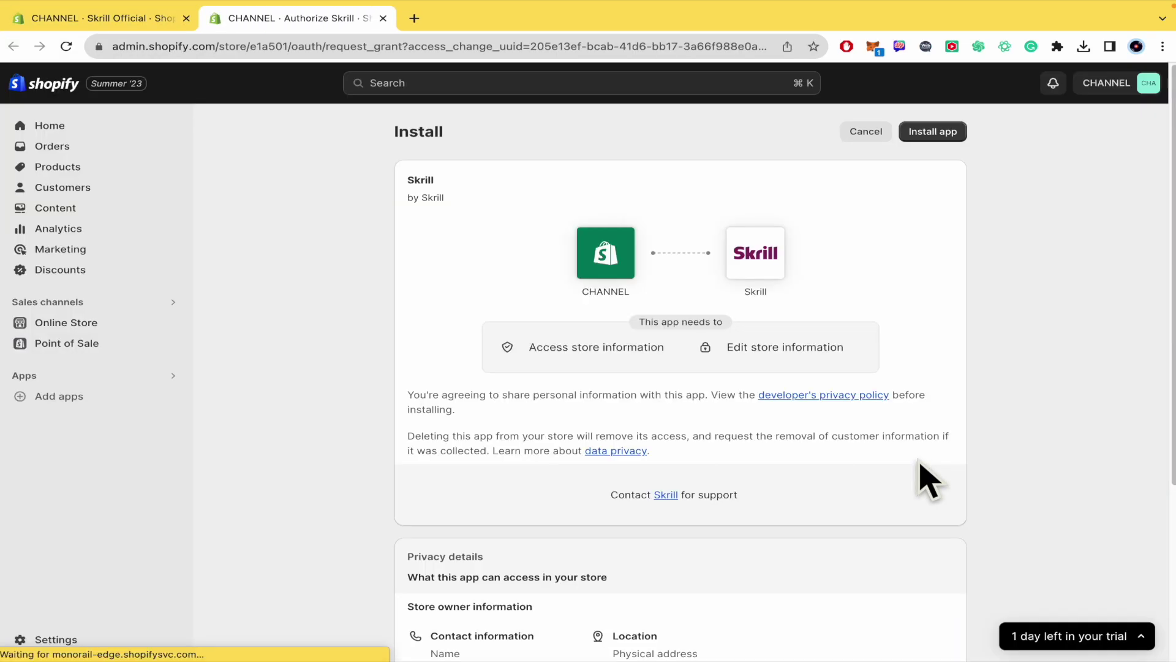
click(924, 139)
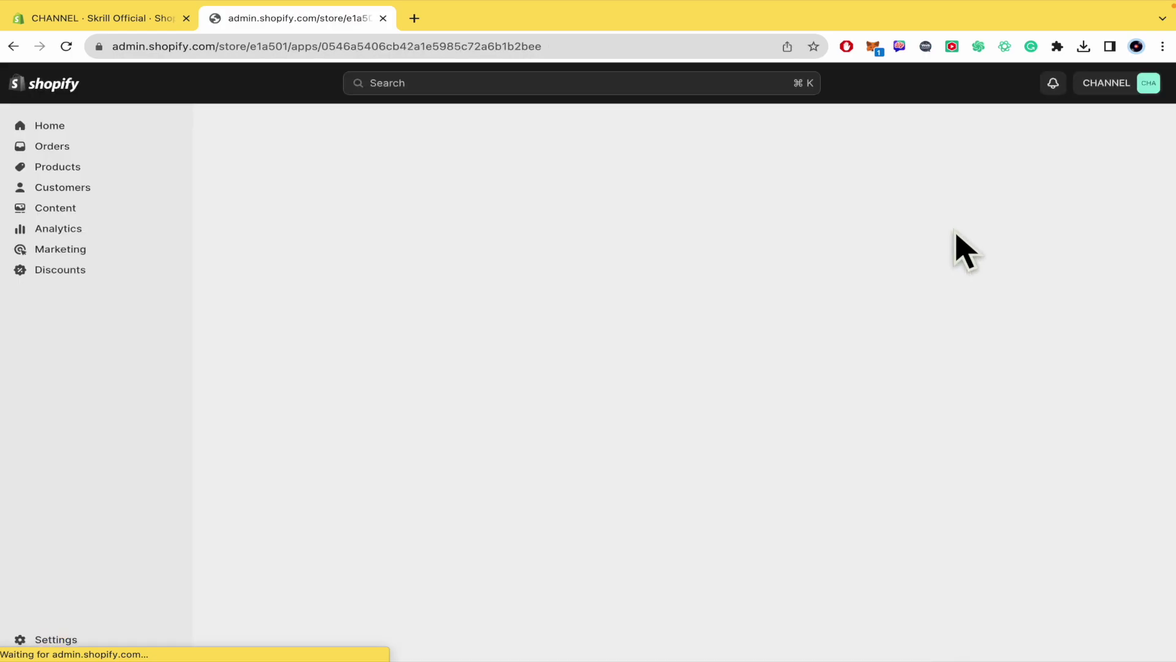
scroll(964, 249, down, 1)
scroll(963, 249, up, 1)
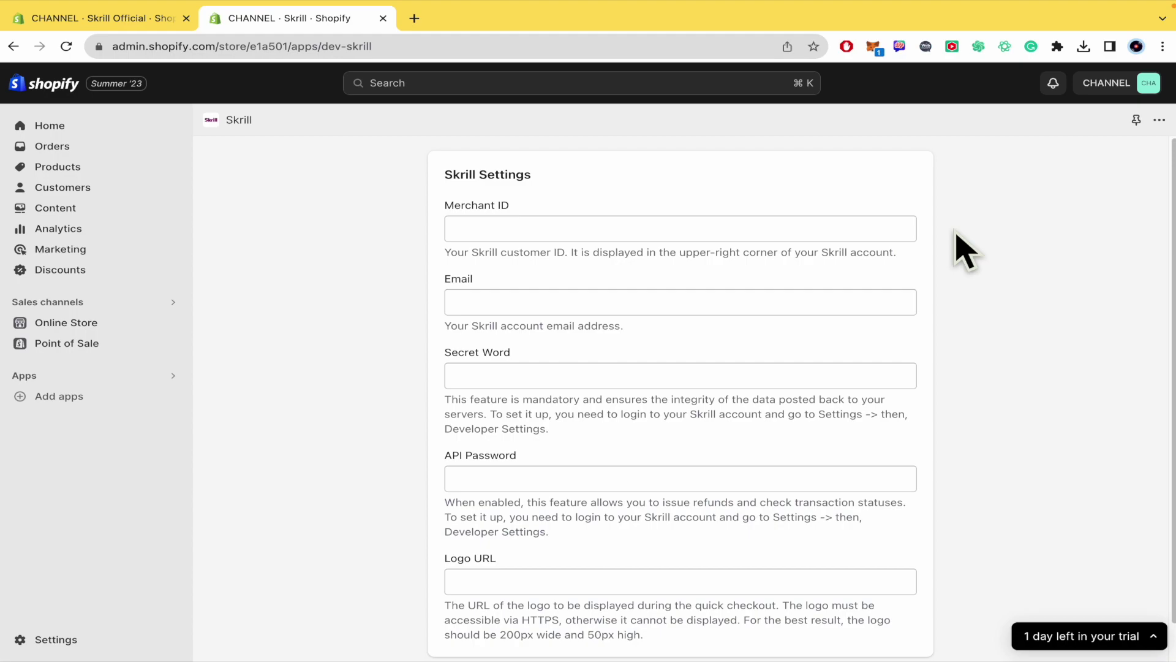
scroll(963, 248, down, 1)
scroll(963, 249, down, 1)
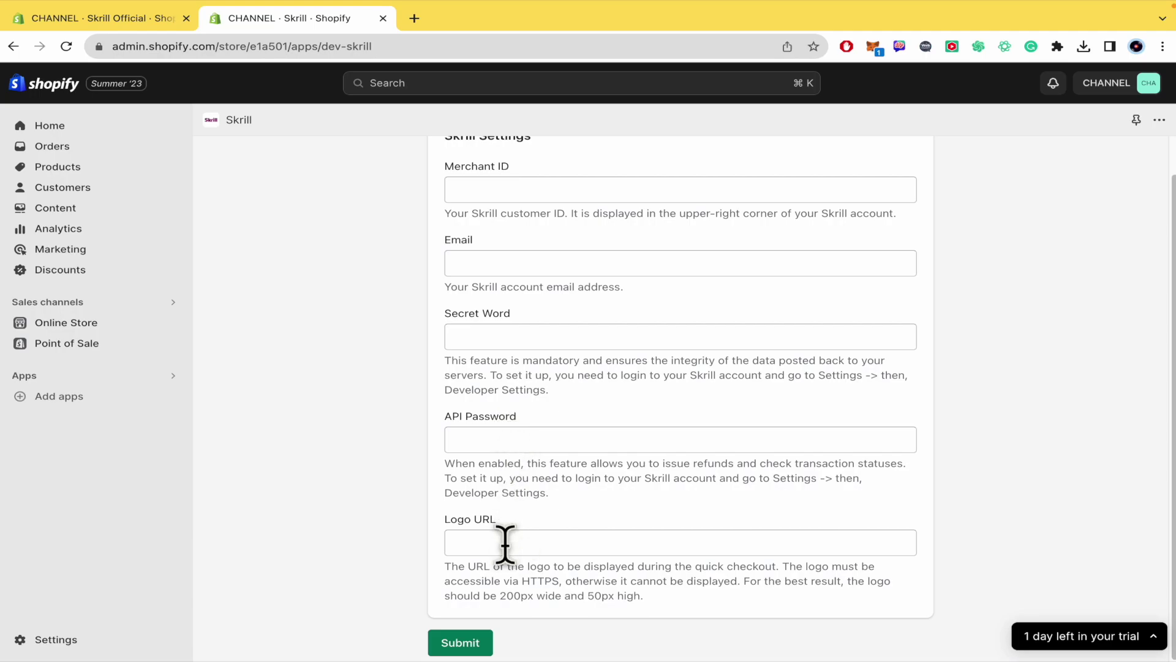
scroll(389, 501, up, 1)
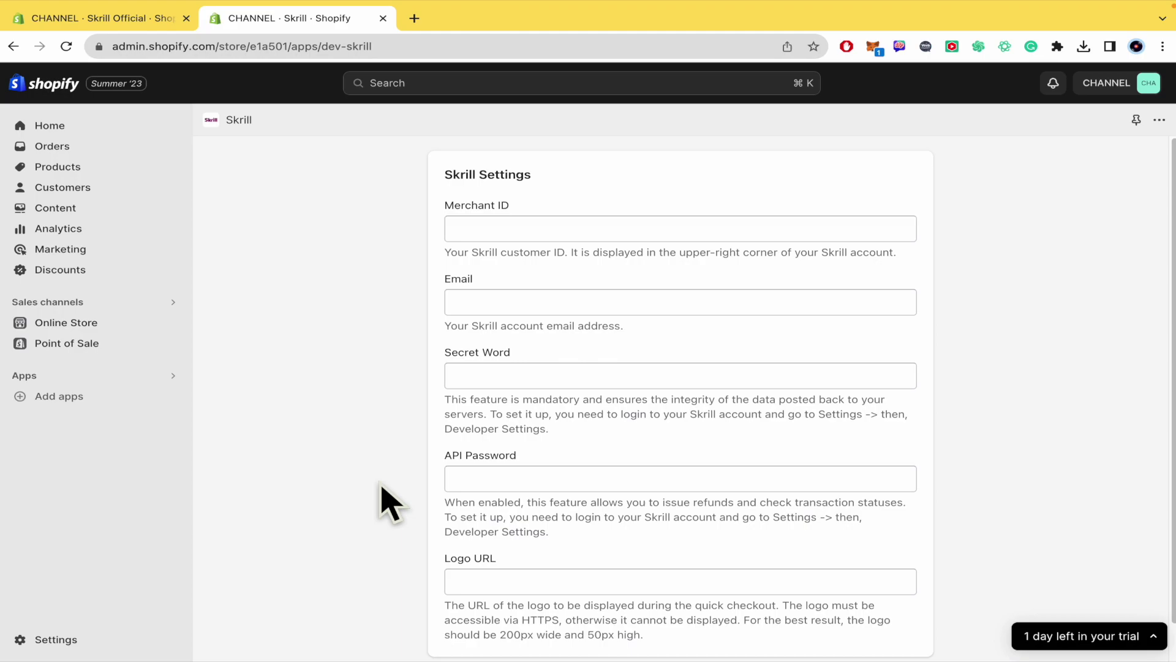